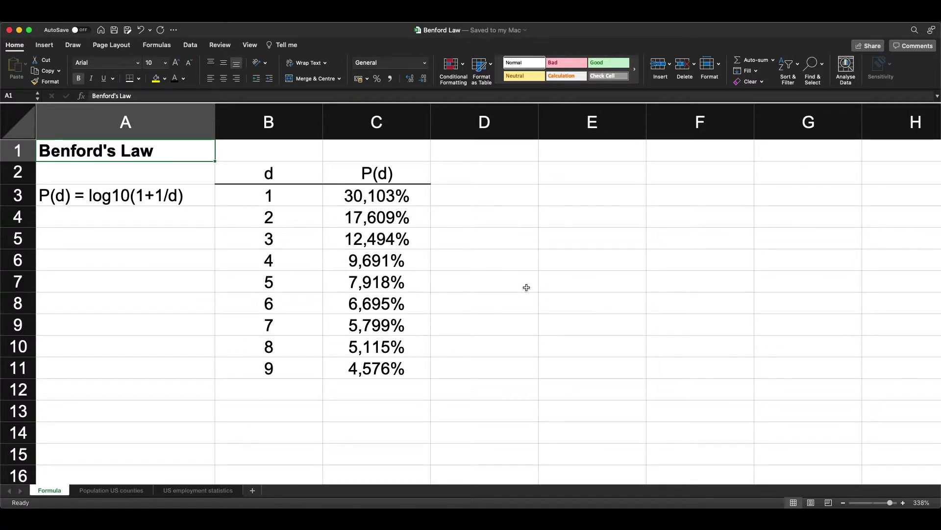
Step: Check the P(d) formula =LOG10(1+1/B3) and percentages 30,103%–4,576%, then go to Population US counties
click(69, 200)
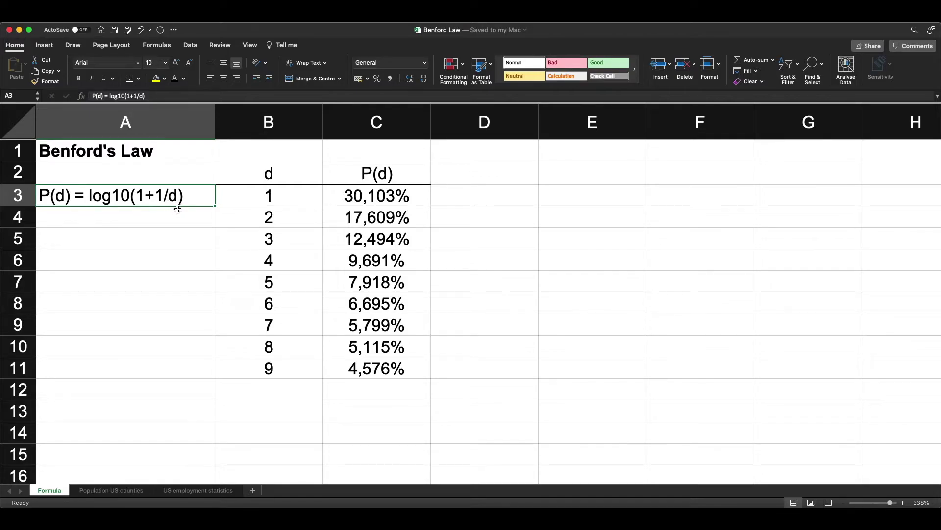
click(243, 200)
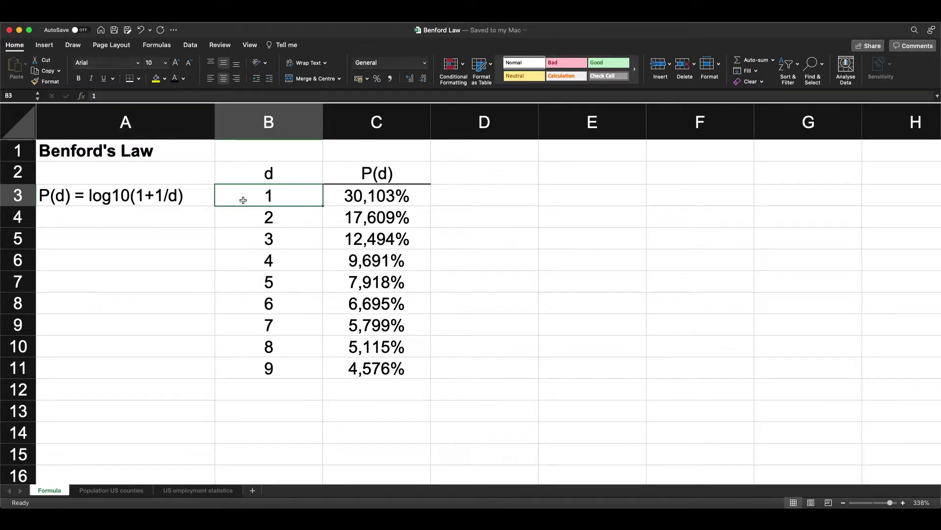
click(336, 201)
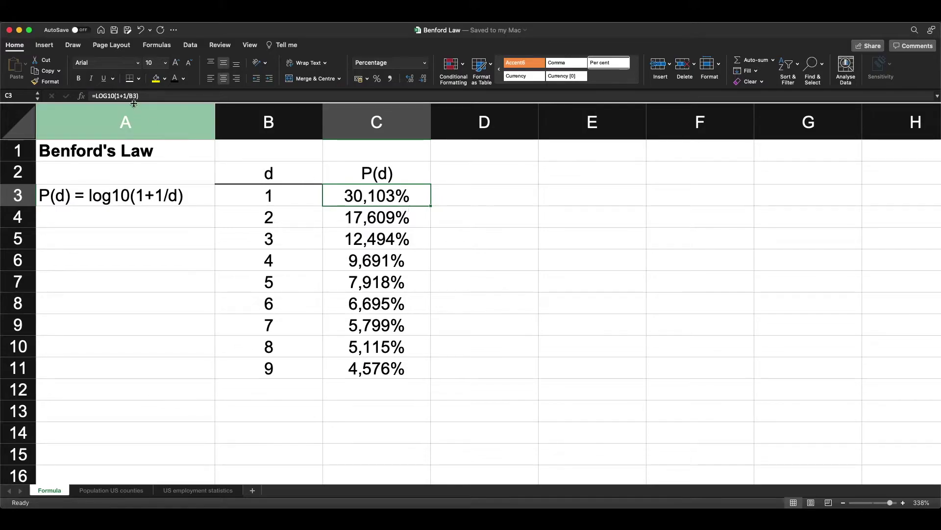
click(161, 96)
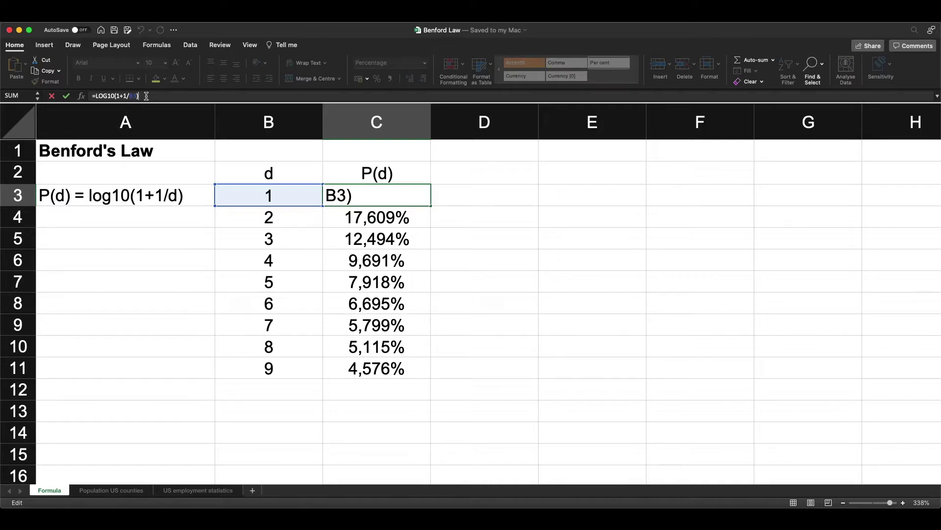
key(Return)
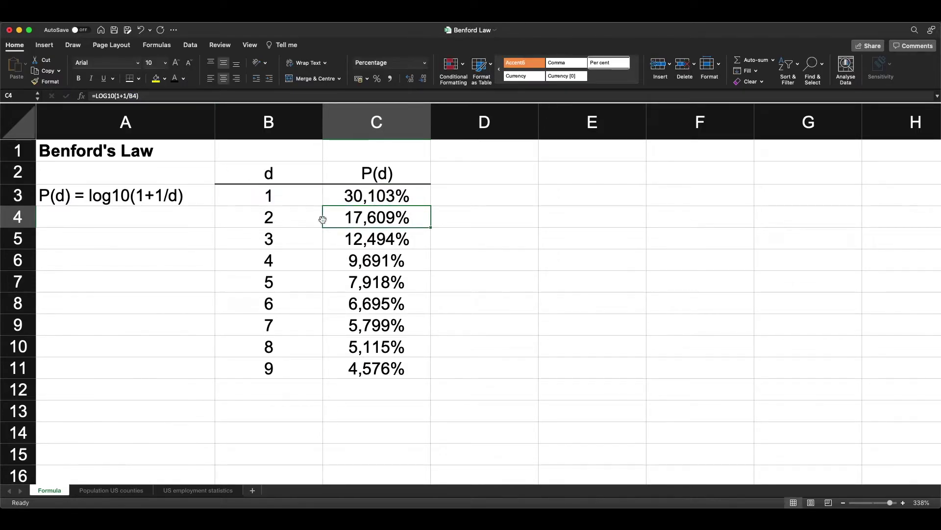
drag(369, 196, 371, 326)
click(405, 371)
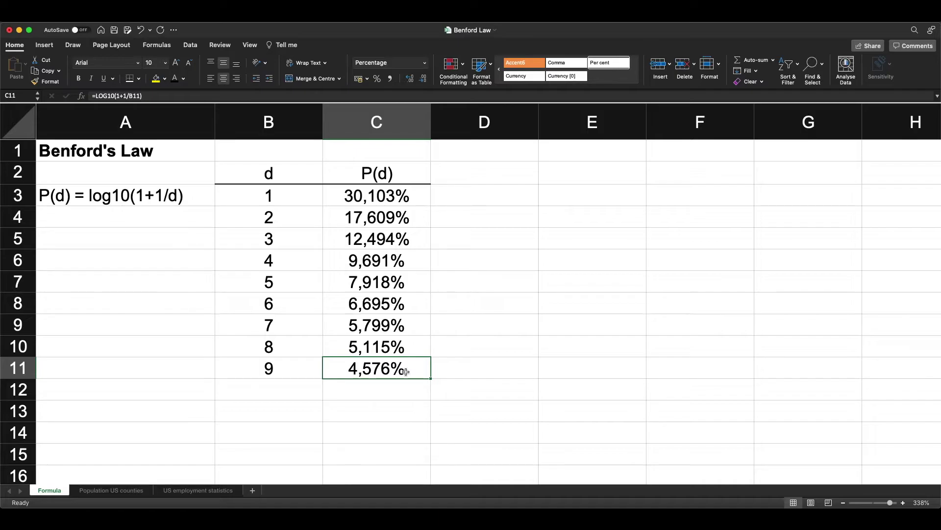
click(111, 489)
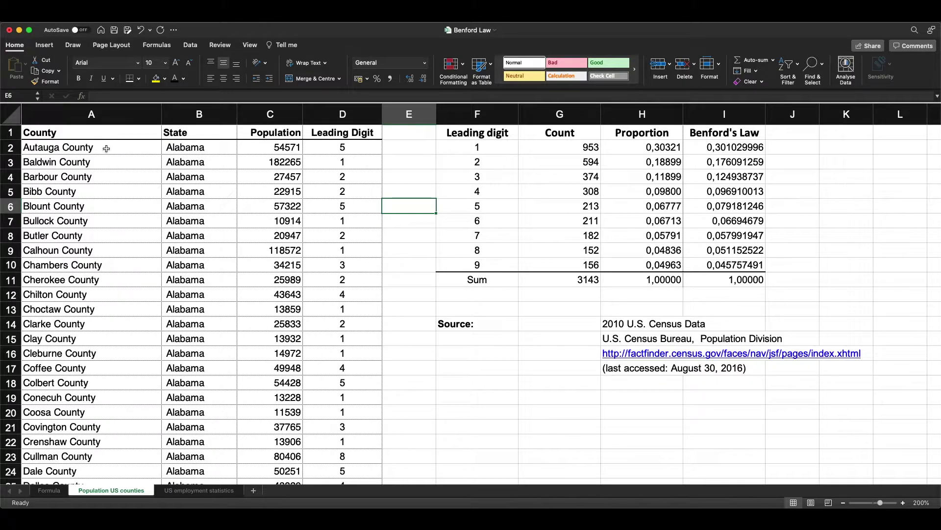
scroll(107, 162, down, 1)
scroll(108, 164, up, 1)
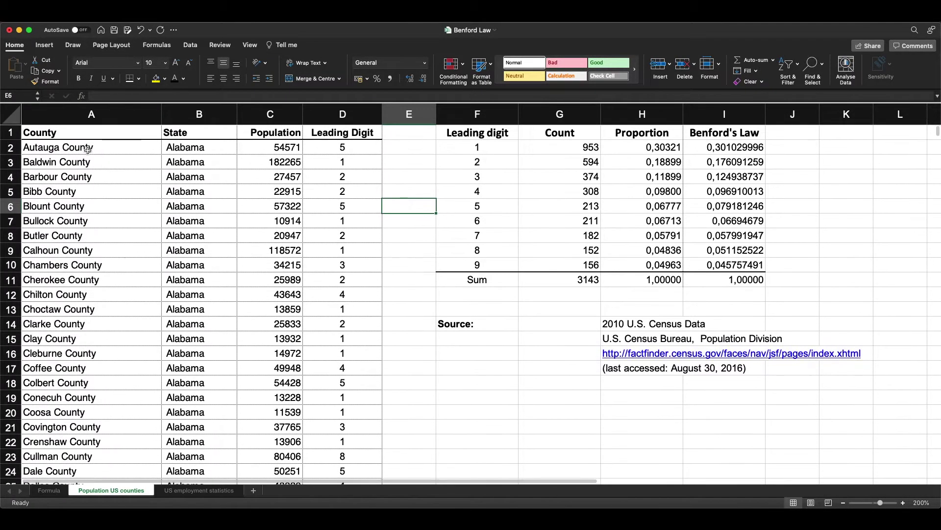
click(95, 118)
scroll(106, 235, down, 1)
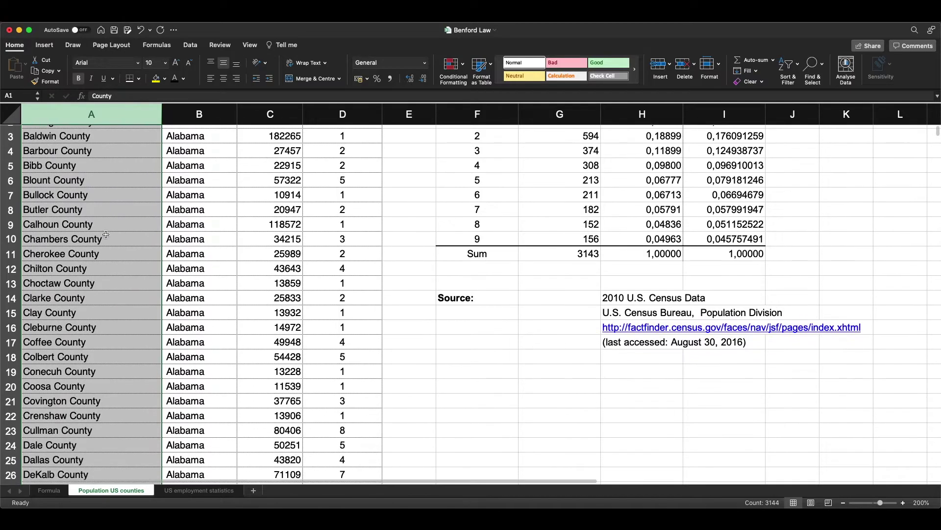
scroll(106, 235, up, 1)
click(207, 117)
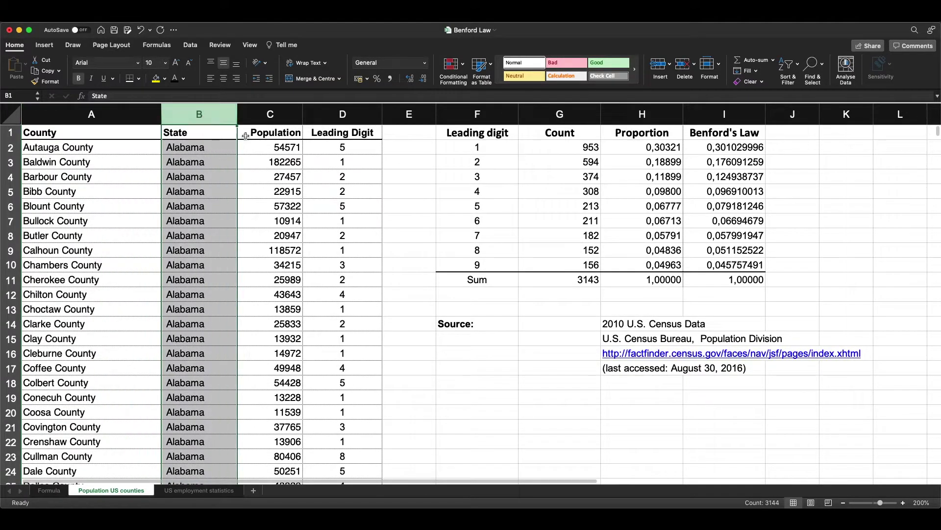
click(270, 118)
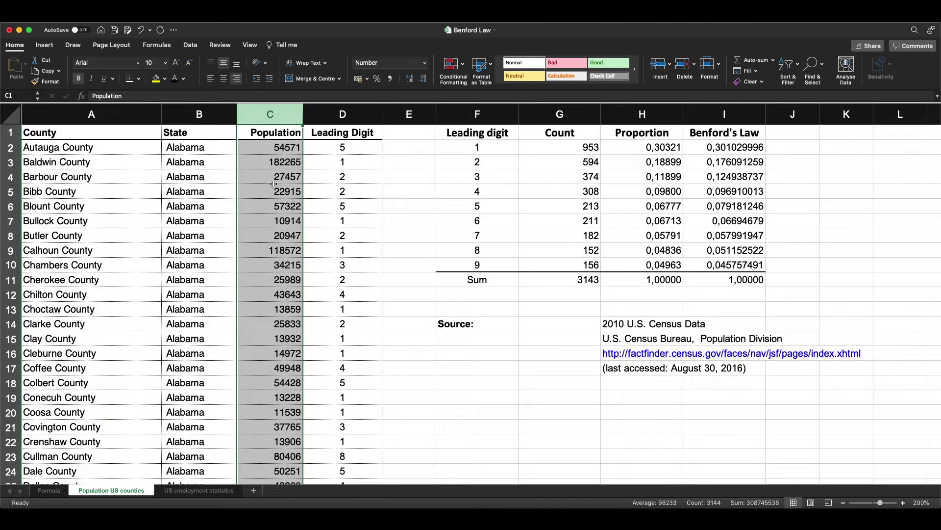
mouse_move(938, 132)
mouse_down()
mouse_move(936, 446)
mouse_move(937, 128)
mouse_up()
click(321, 150)
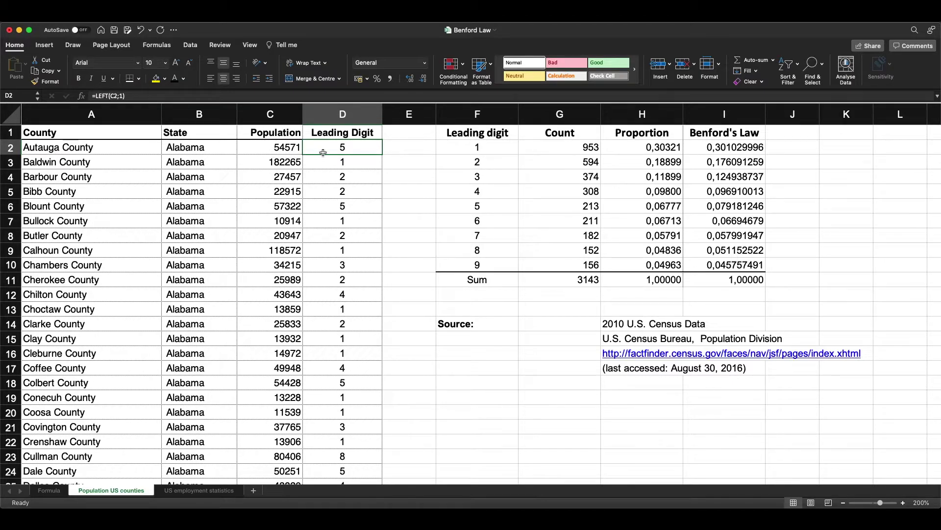
click(142, 96)
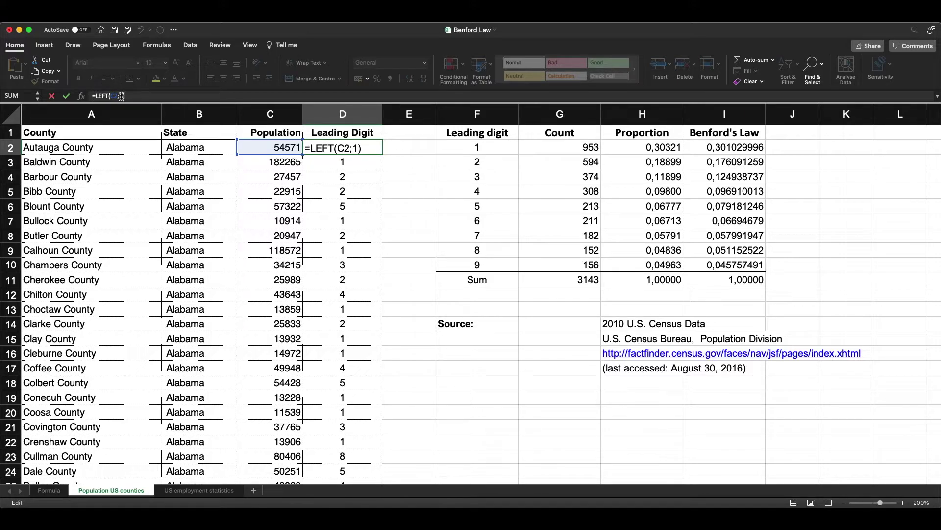
click(120, 96)
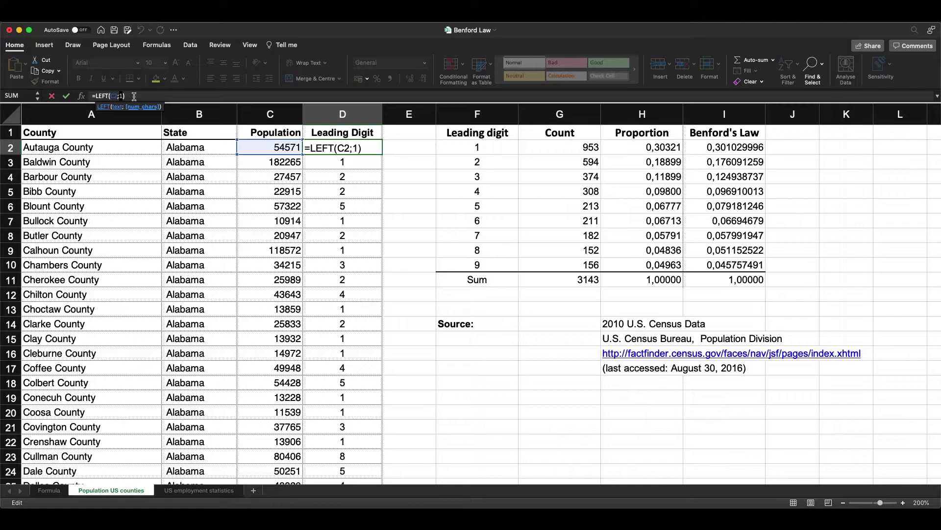
key(Return)
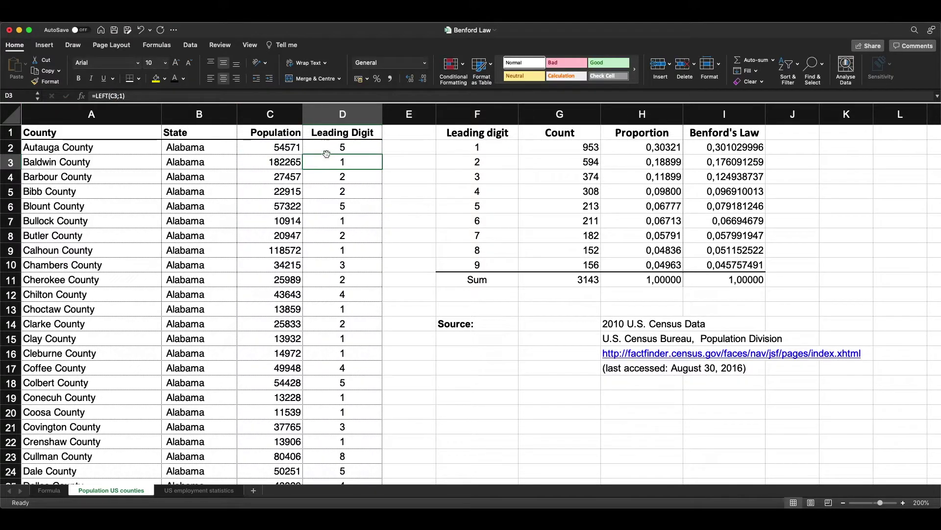
click(343, 114)
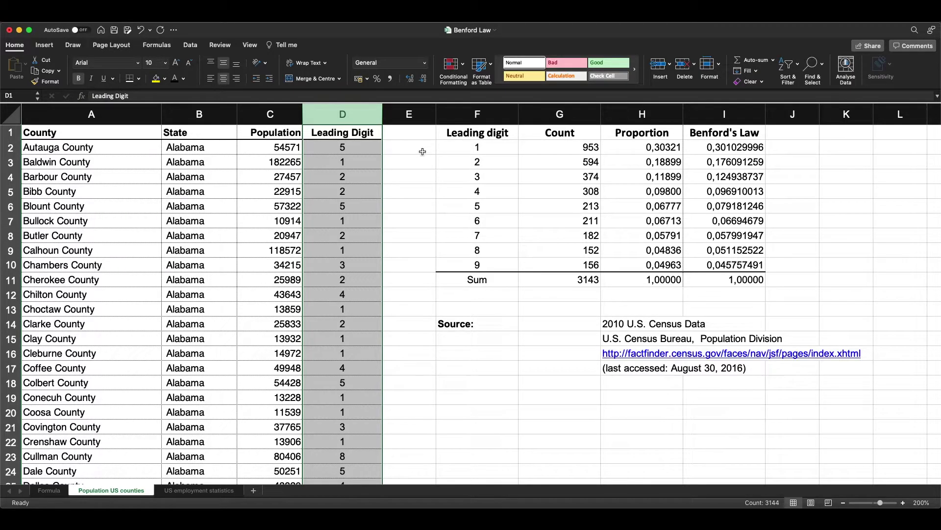
click(462, 147)
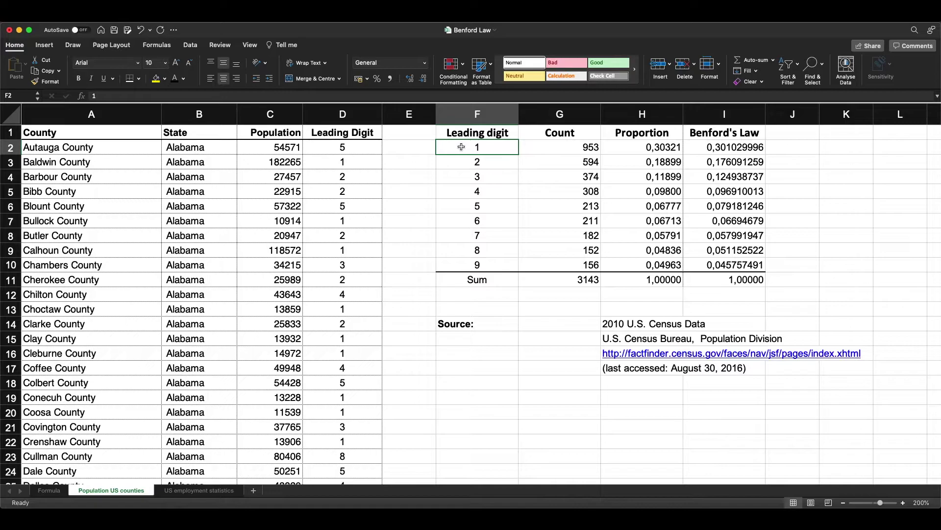
drag(461, 147, 460, 263)
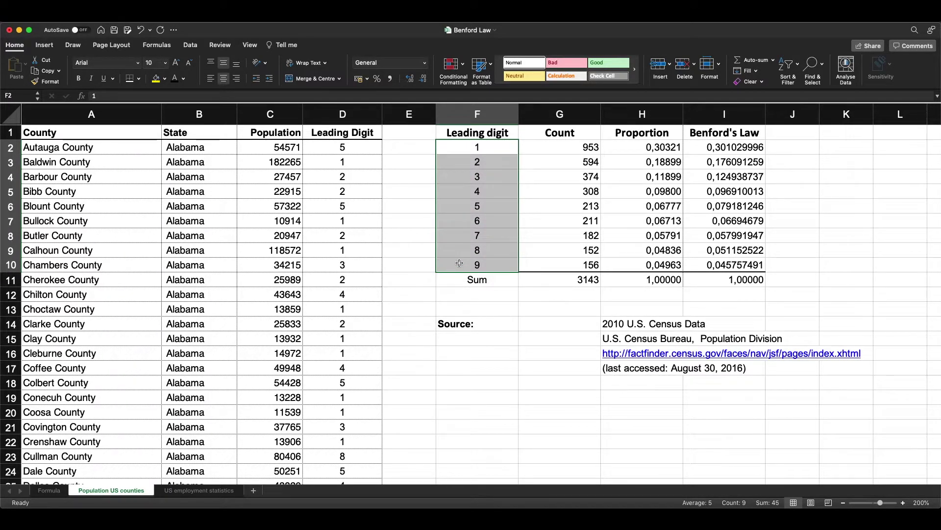
click(695, 148)
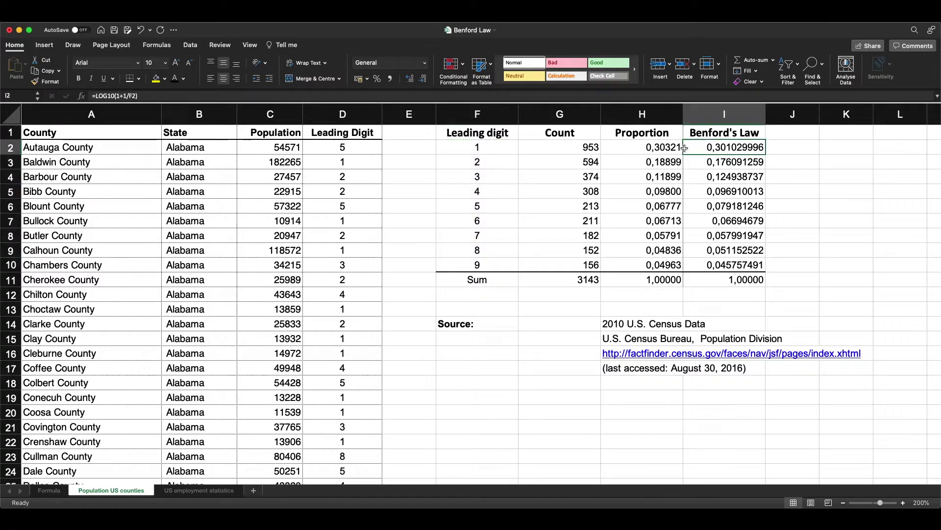
click(235, 95)
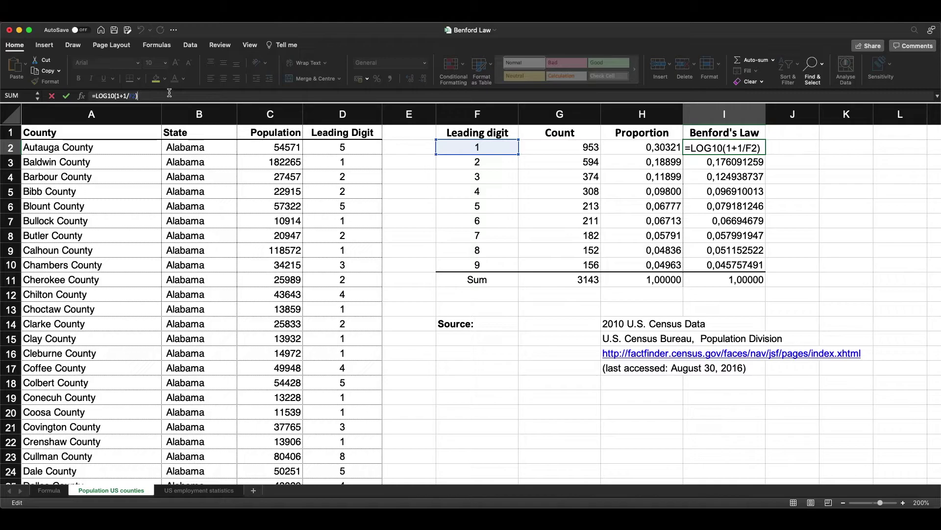
key(Return)
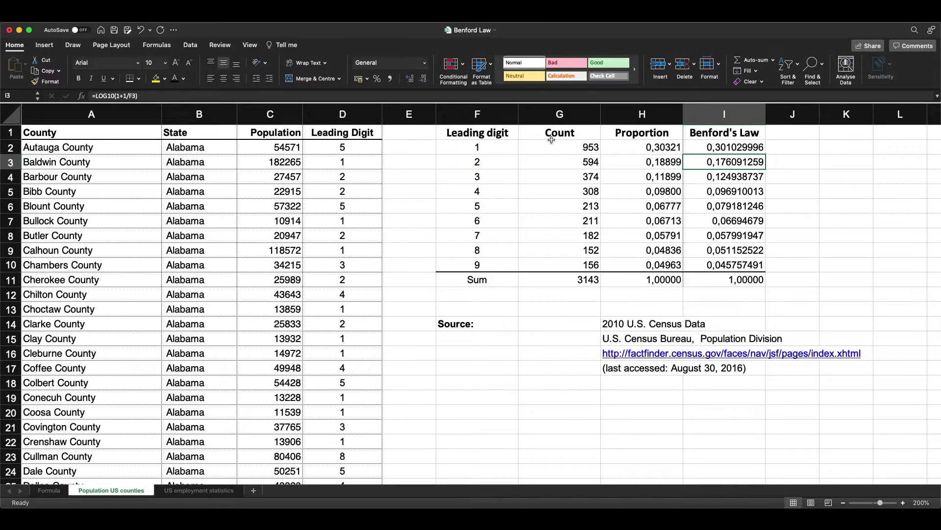
click(648, 148)
click(554, 147)
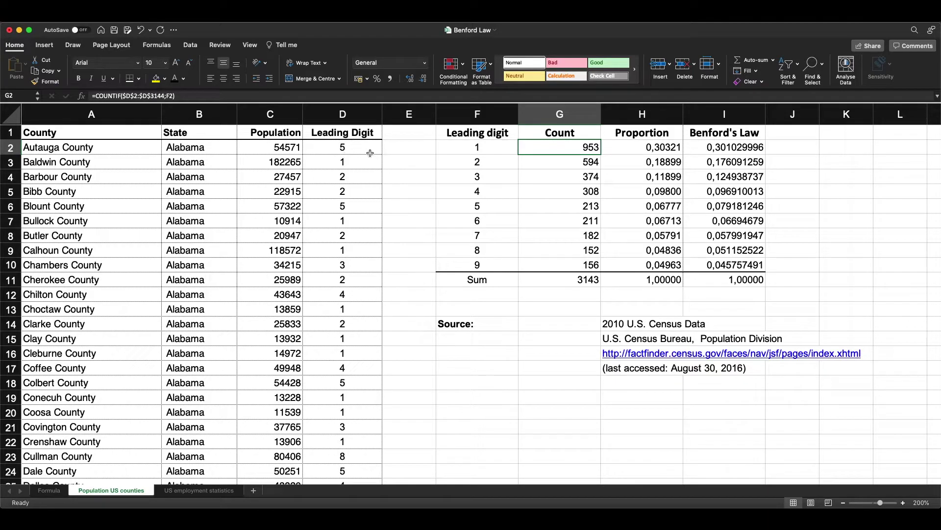
click(195, 95)
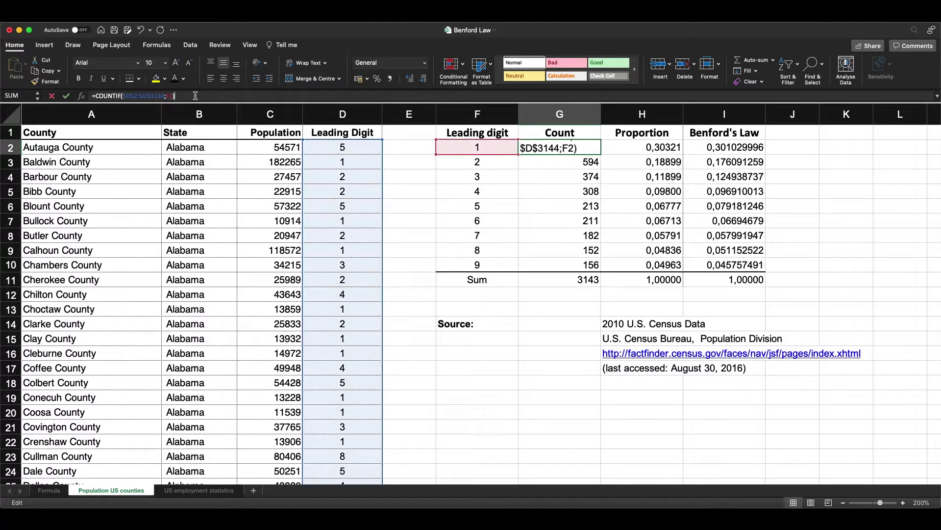
click(155, 97)
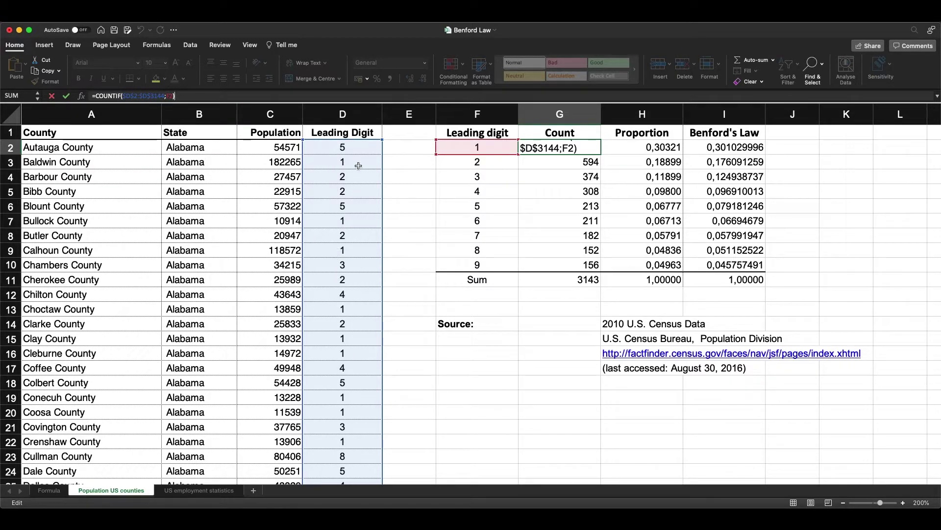
key(Return)
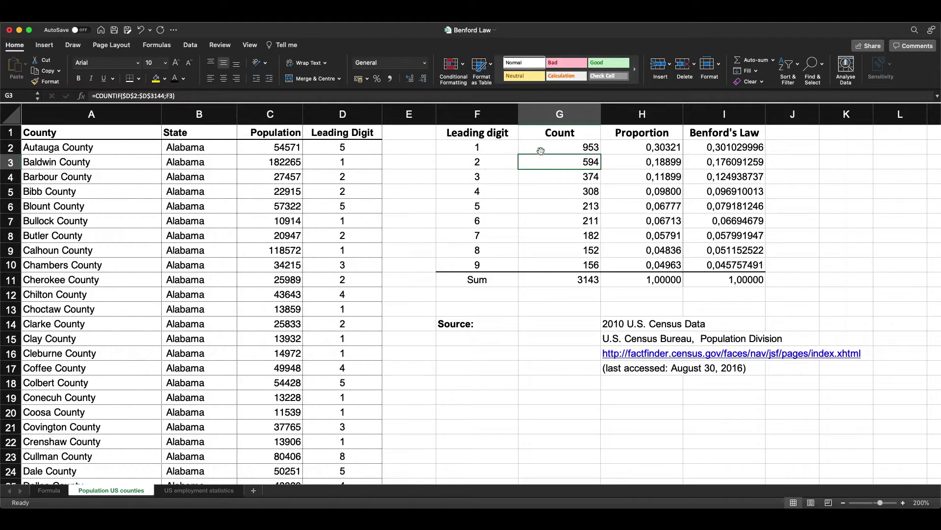
click(540, 151)
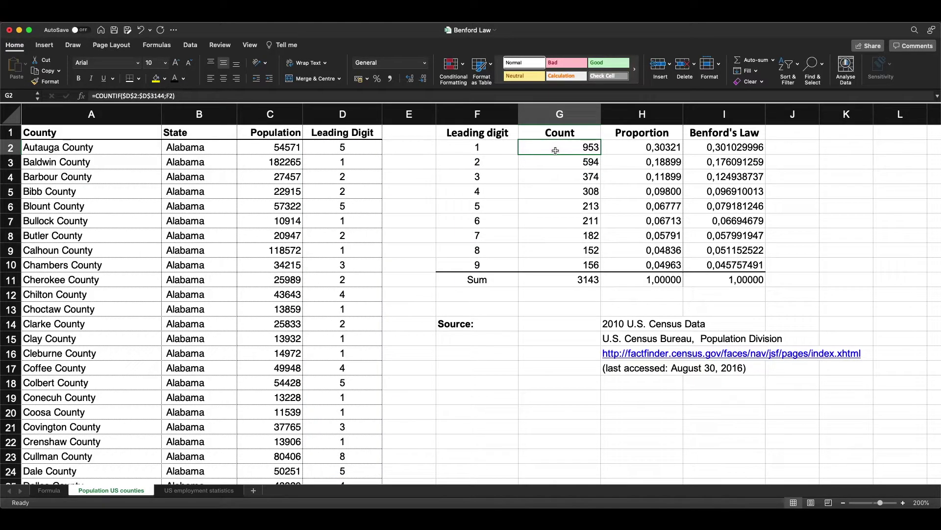
click(491, 148)
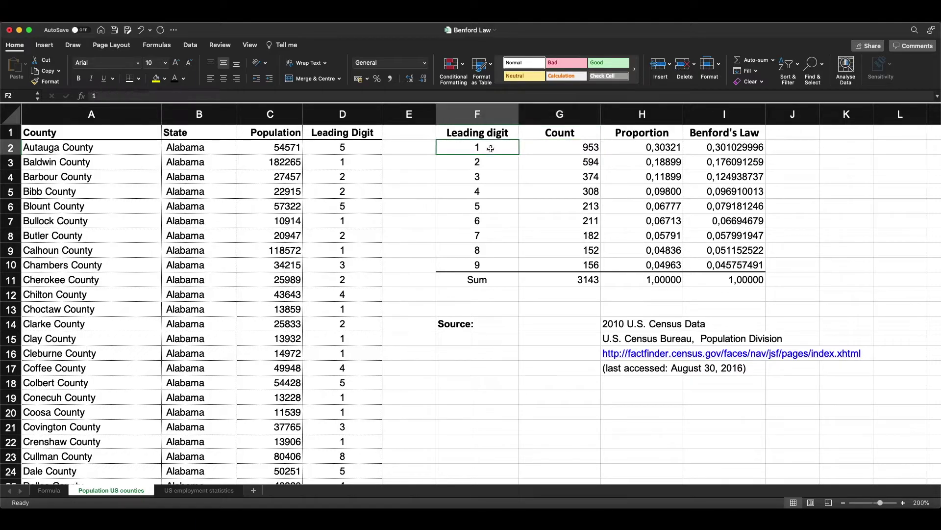
click(564, 162)
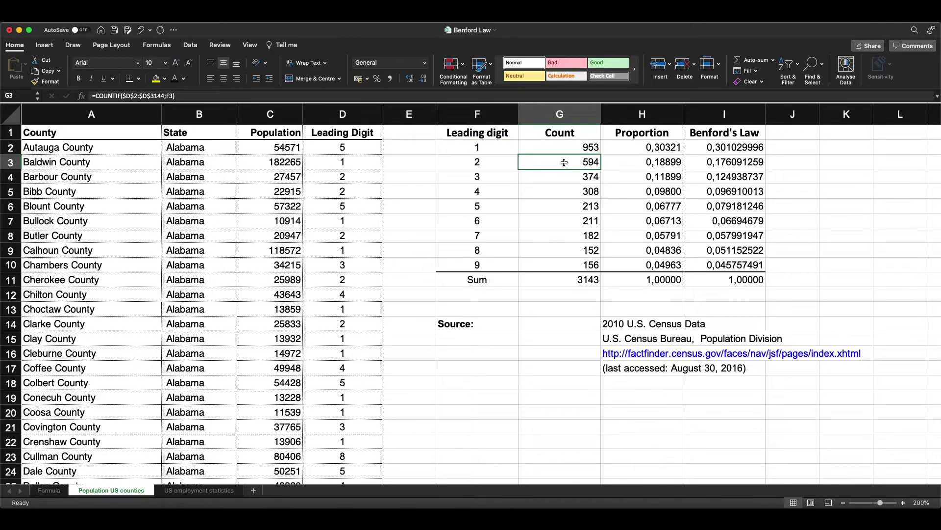
click(498, 162)
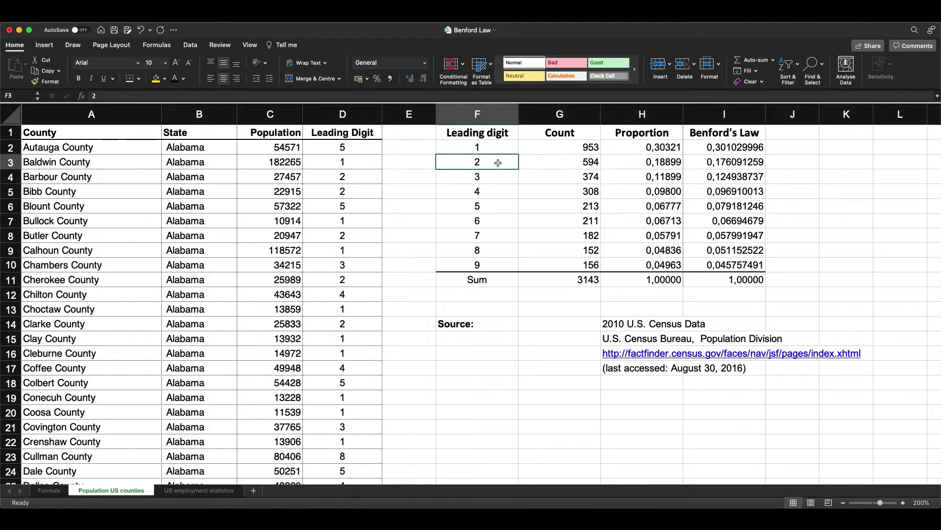
click(544, 162)
click(558, 148)
drag(557, 148, 558, 259)
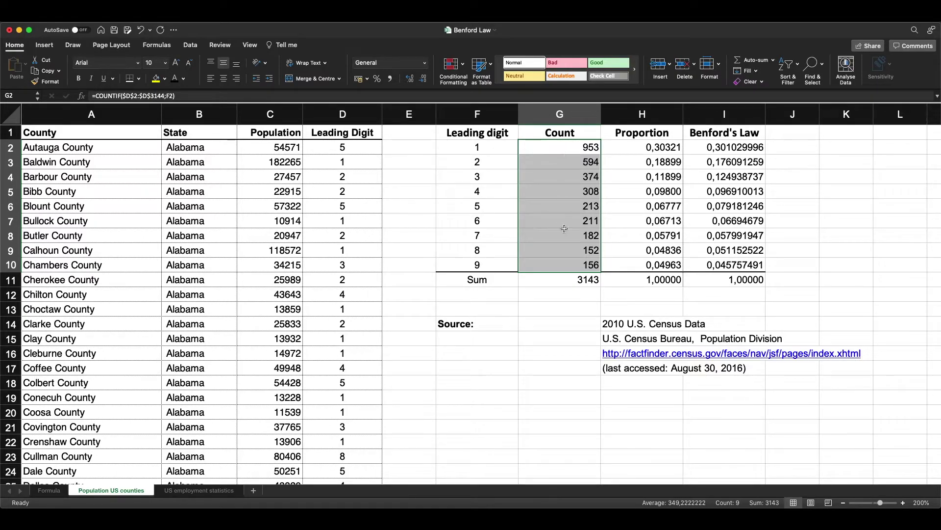
click(564, 263)
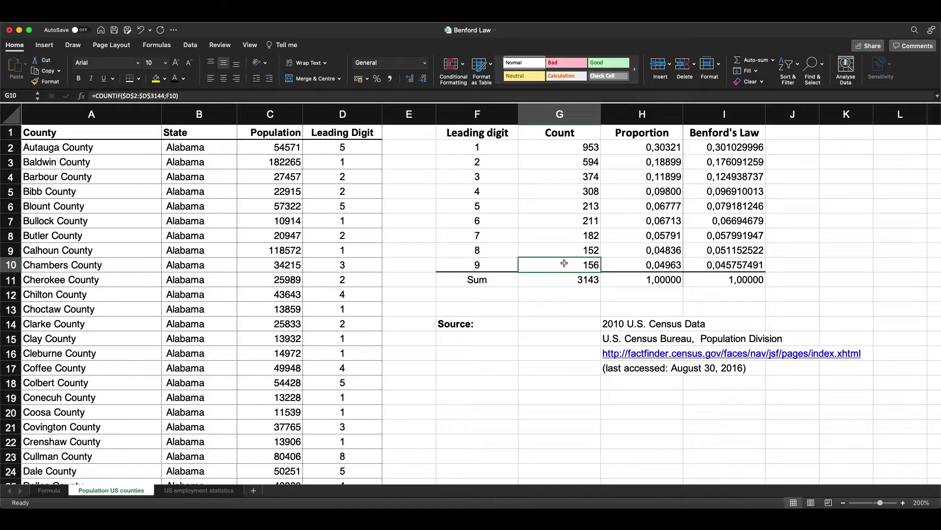
click(633, 148)
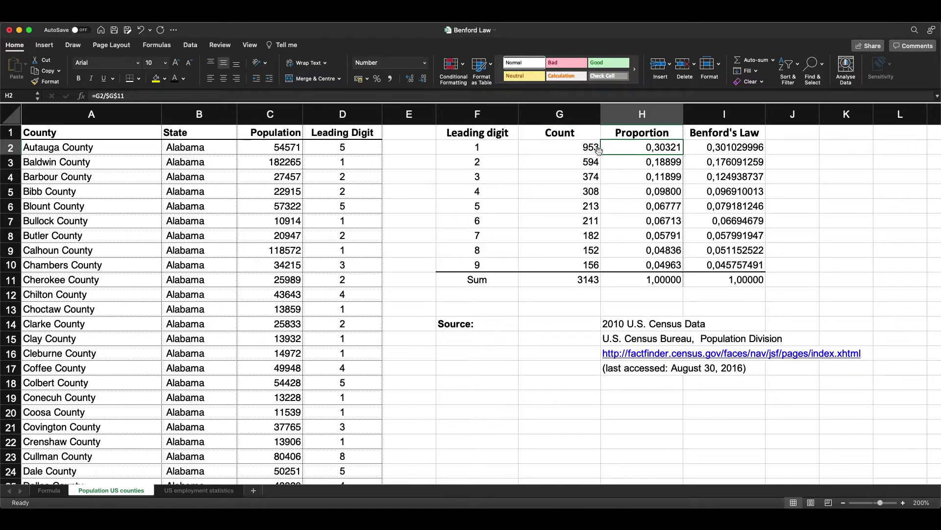
Step: Review the H2 proportion formula =G2/$G$11 without changing it
click(261, 97)
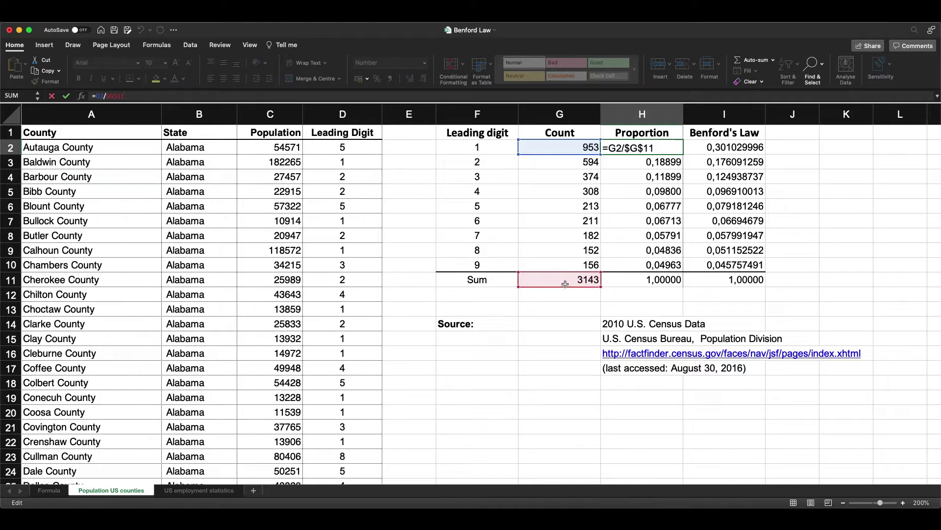
key(Return)
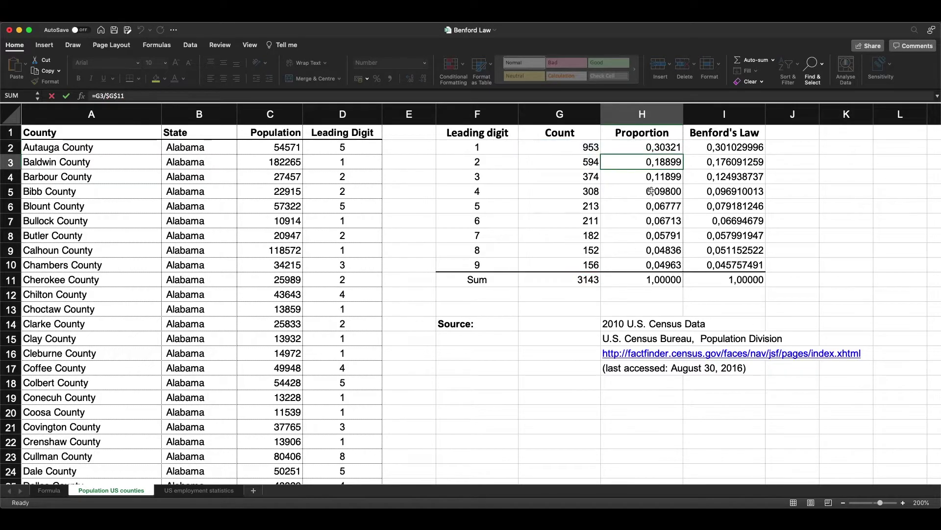
click(635, 148)
Step: Format H2:I10 as percentages with three decimals, e.g. 30,321% versus 30,103%
drag(635, 147, 719, 263)
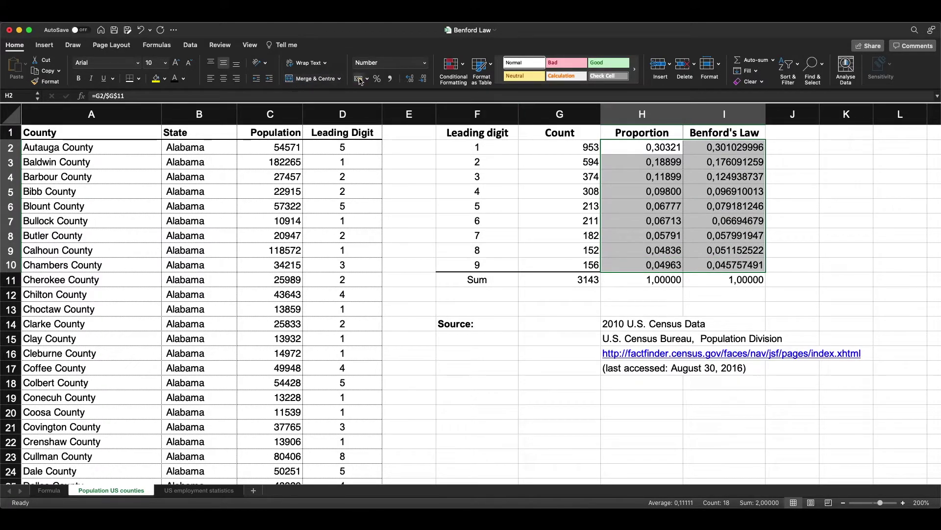
click(378, 78)
click(410, 80)
click(410, 80)
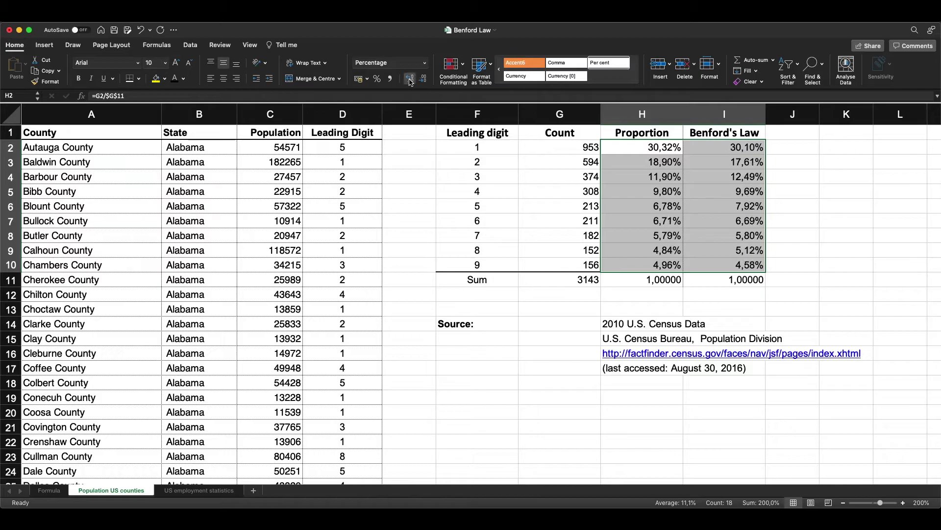
click(409, 80)
click(628, 151)
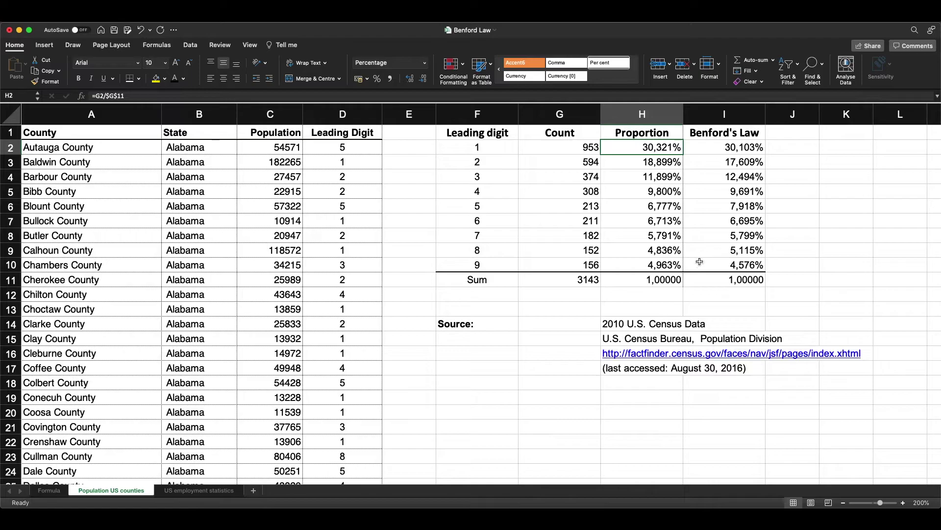
click(694, 295)
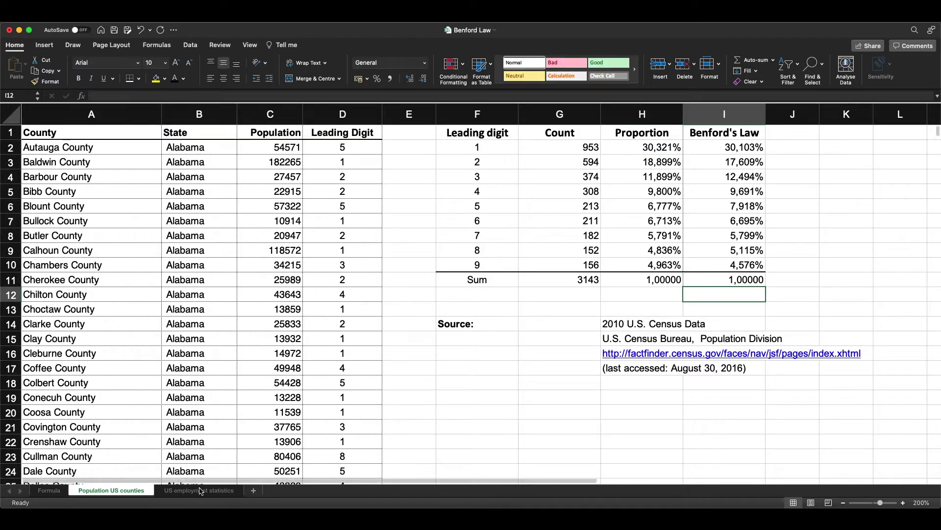
Step: On US employment statistics, review the LEFT formula in D2, the COUNTIF in G2, and the count total
click(182, 491)
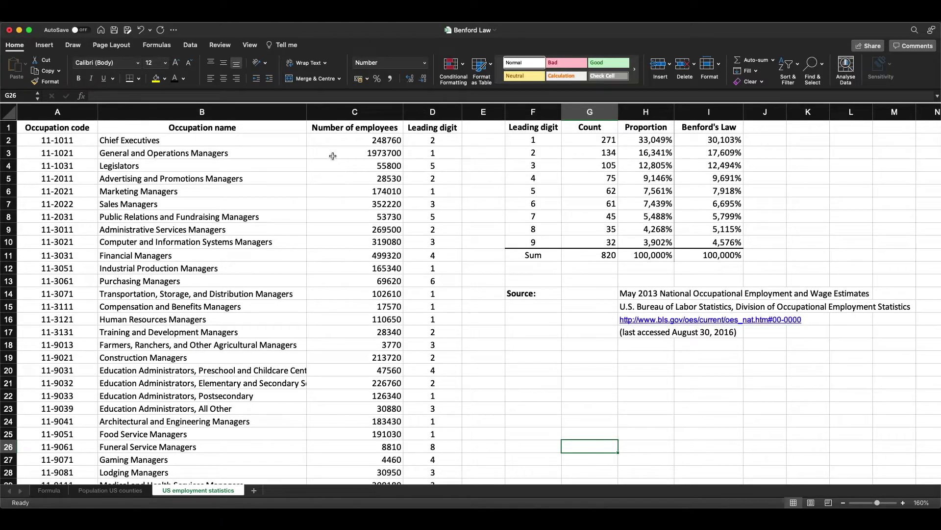
click(408, 140)
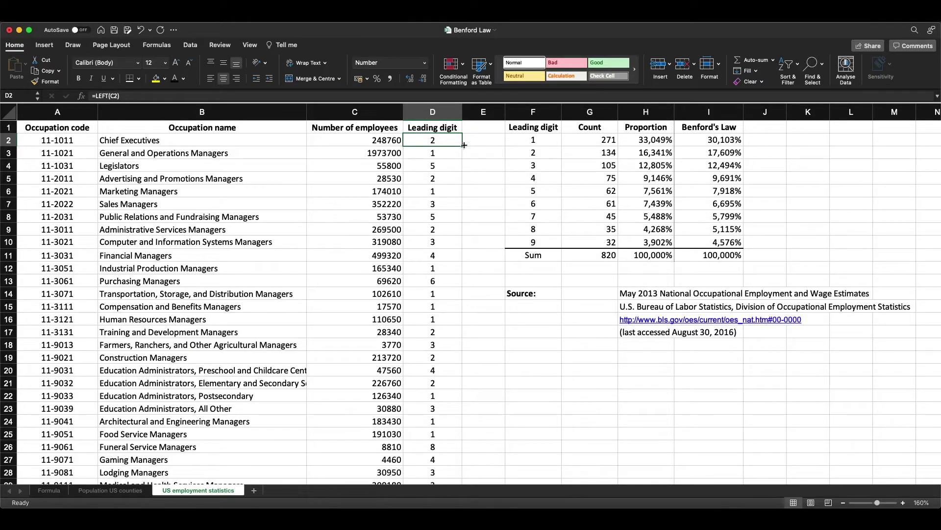
click(593, 141)
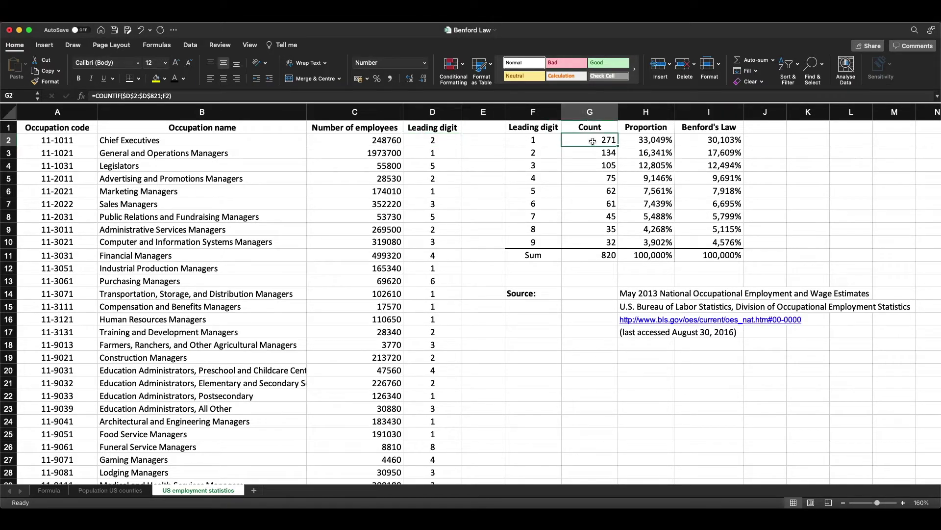
drag(592, 141, 592, 229)
Step: Review the H2 proportion formula and compare proportions with Benford's values, e.g. 33,049% versus 30,103%
click(635, 140)
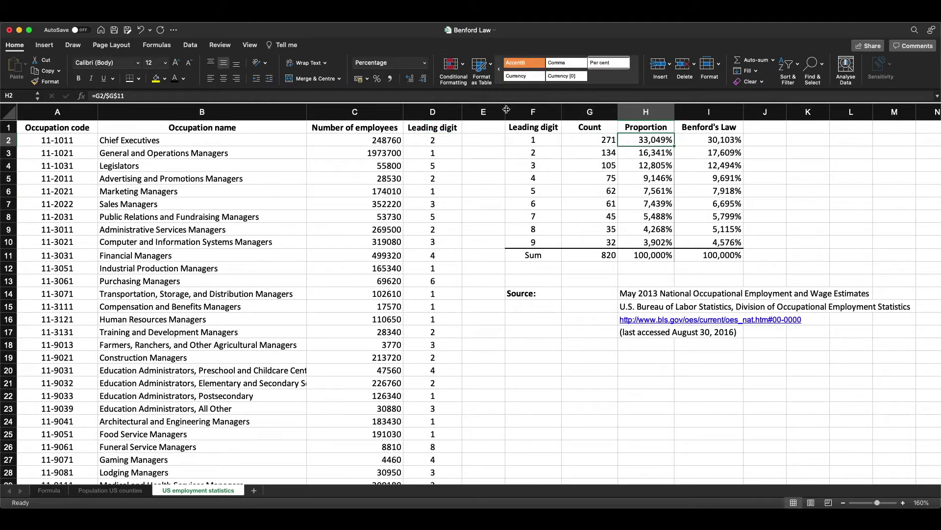
click(495, 97)
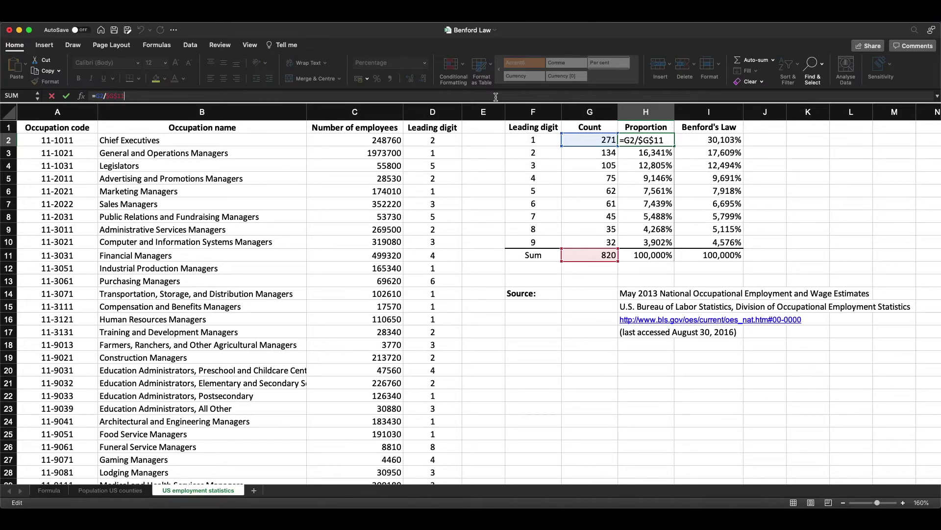
key(Return)
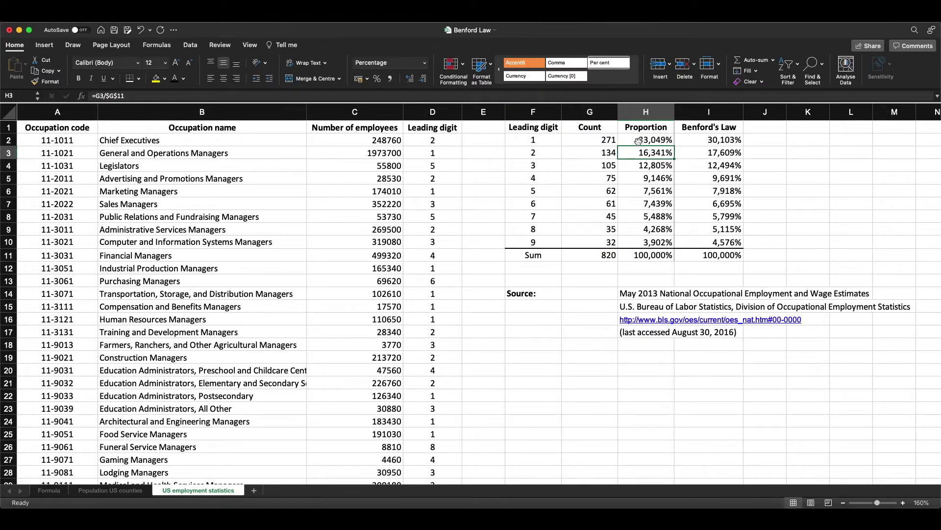
drag(634, 140, 686, 240)
click(774, 237)
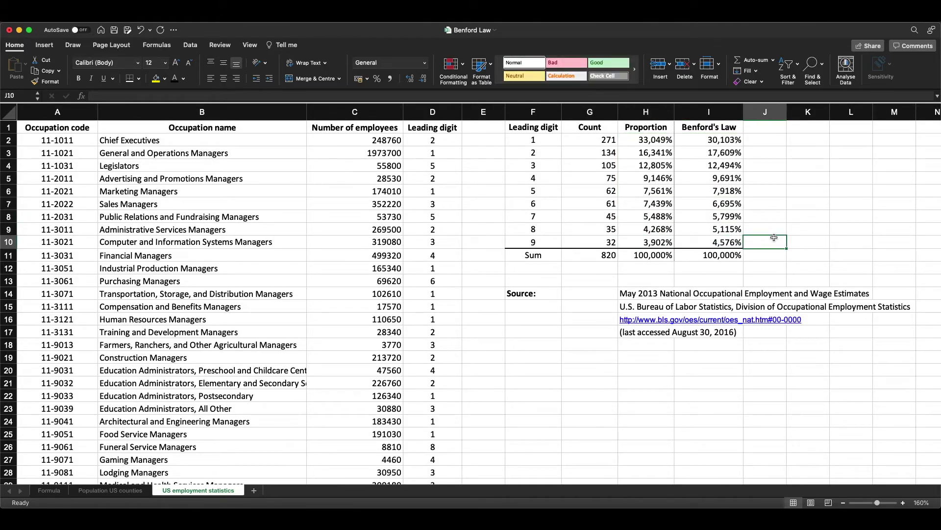